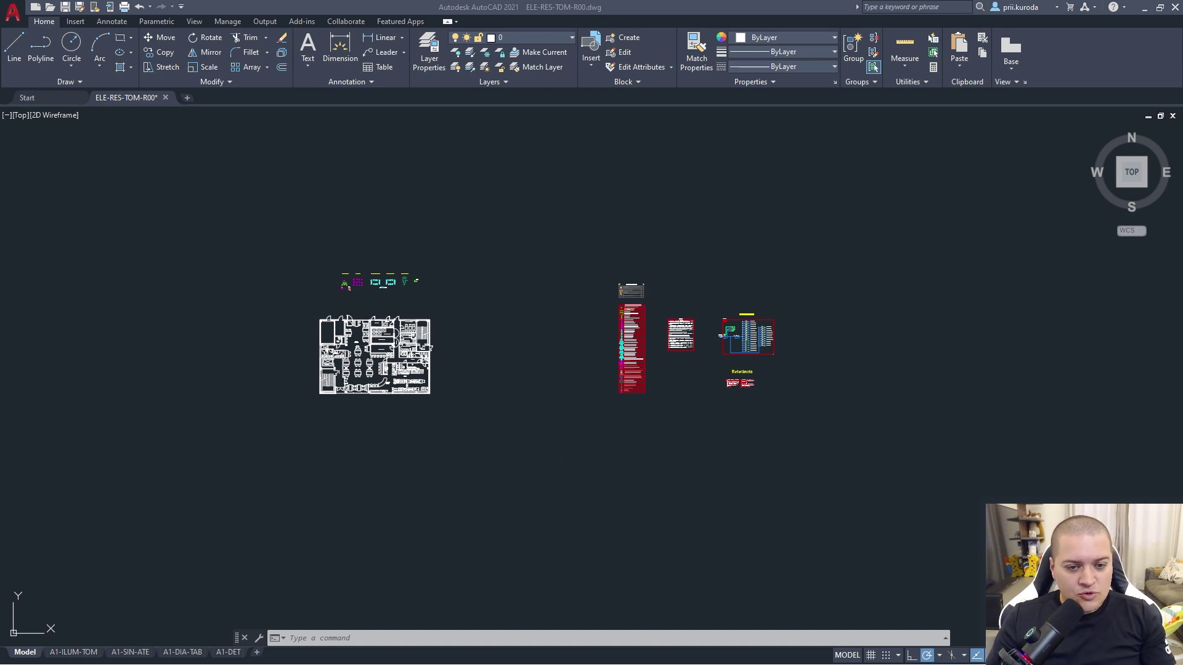
- Zoom around the floor plan and pan to bring the legend tables into view
scroll(548, 449, up, 2)
scroll(488, 414, down, 5)
scroll(488, 414, up, 6)
scroll(456, 501, down, 4)
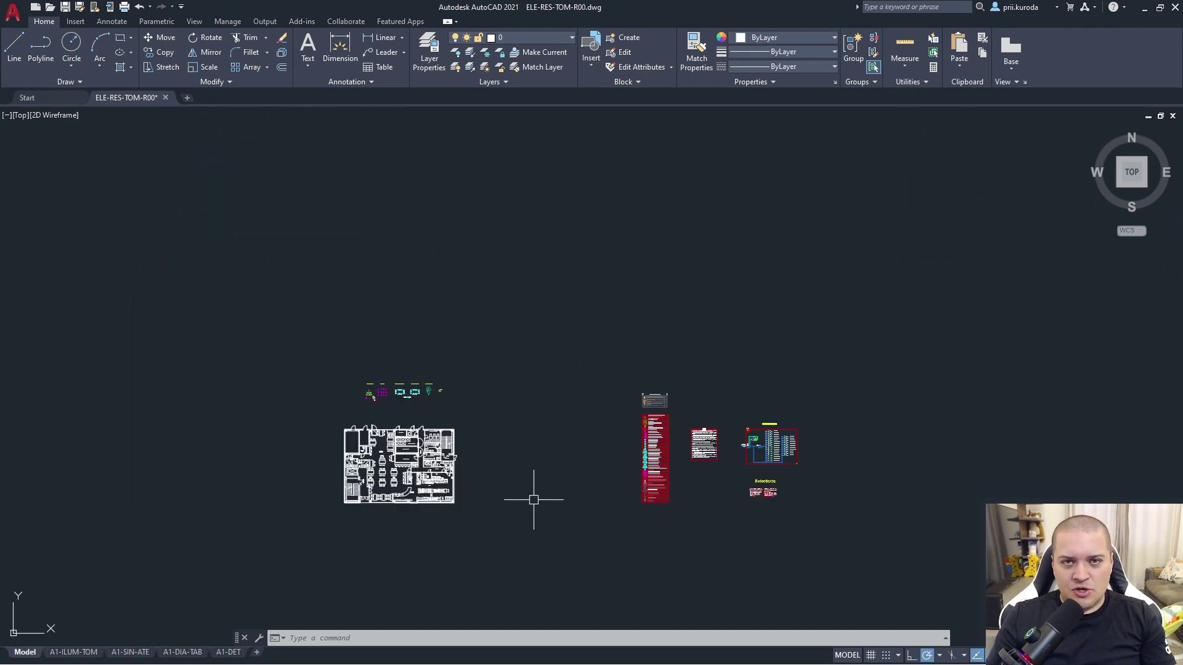
scroll(431, 481, up, 4)
scroll(258, 431, up, 3)
scroll(258, 431, up, 1)
scroll(517, 463, down, 4)
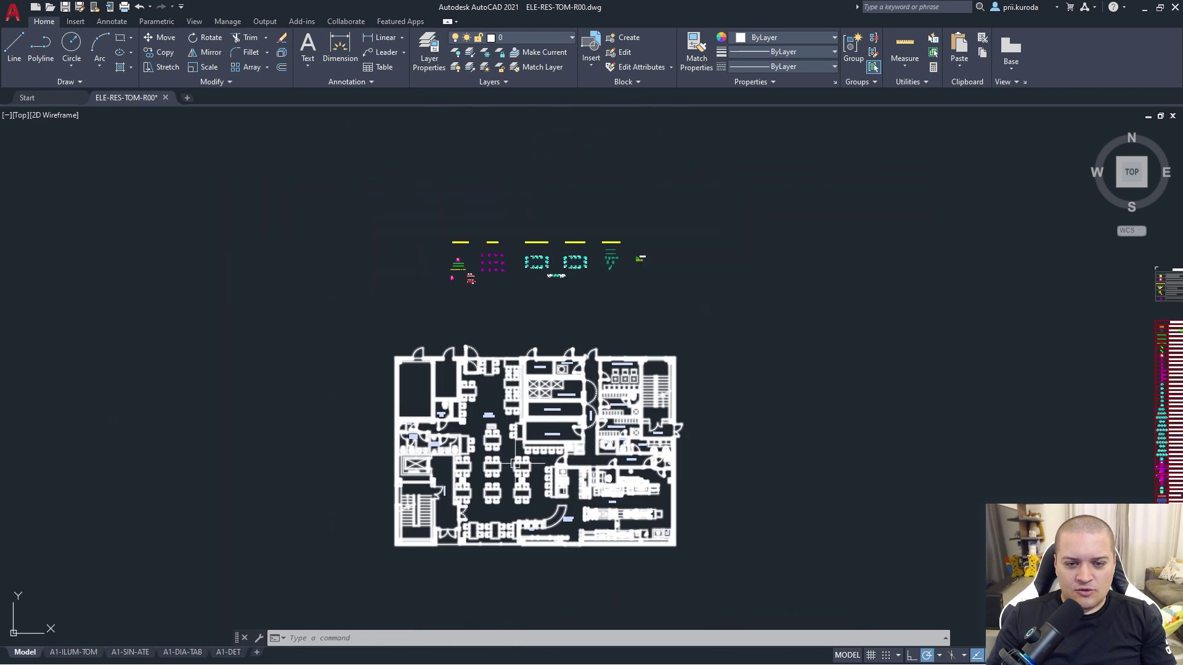
middle_drag(863, 454, 712, 432)
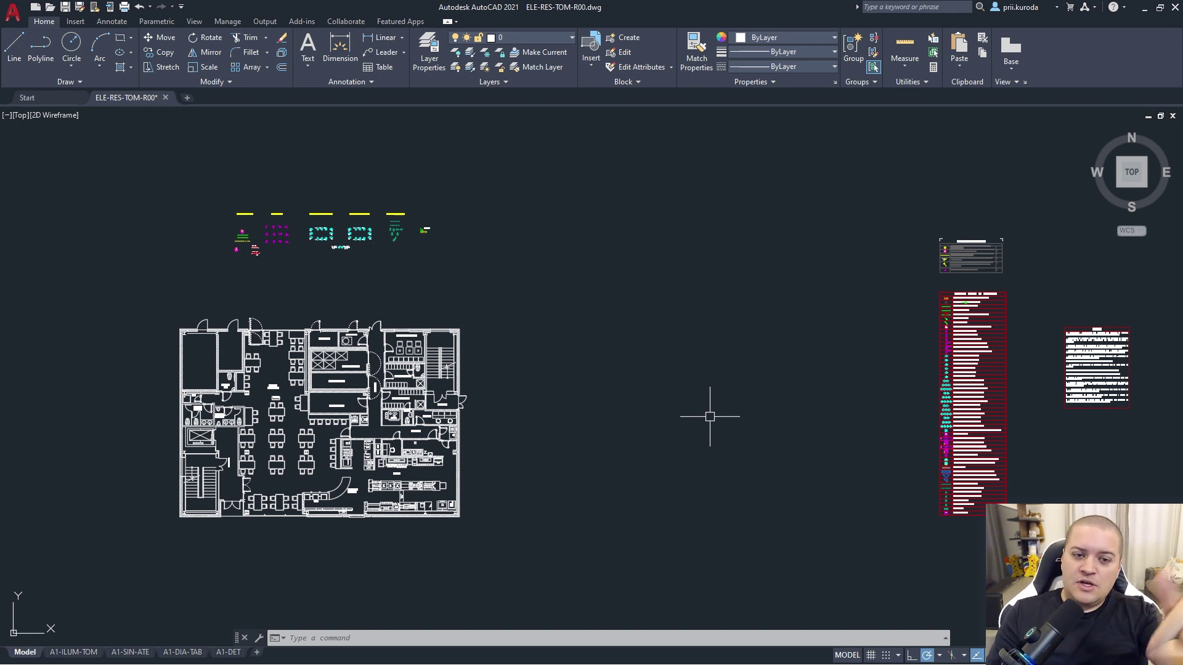
- Pan up and left and zoom into a blank area of model space
scroll(610, 398, down, 5)
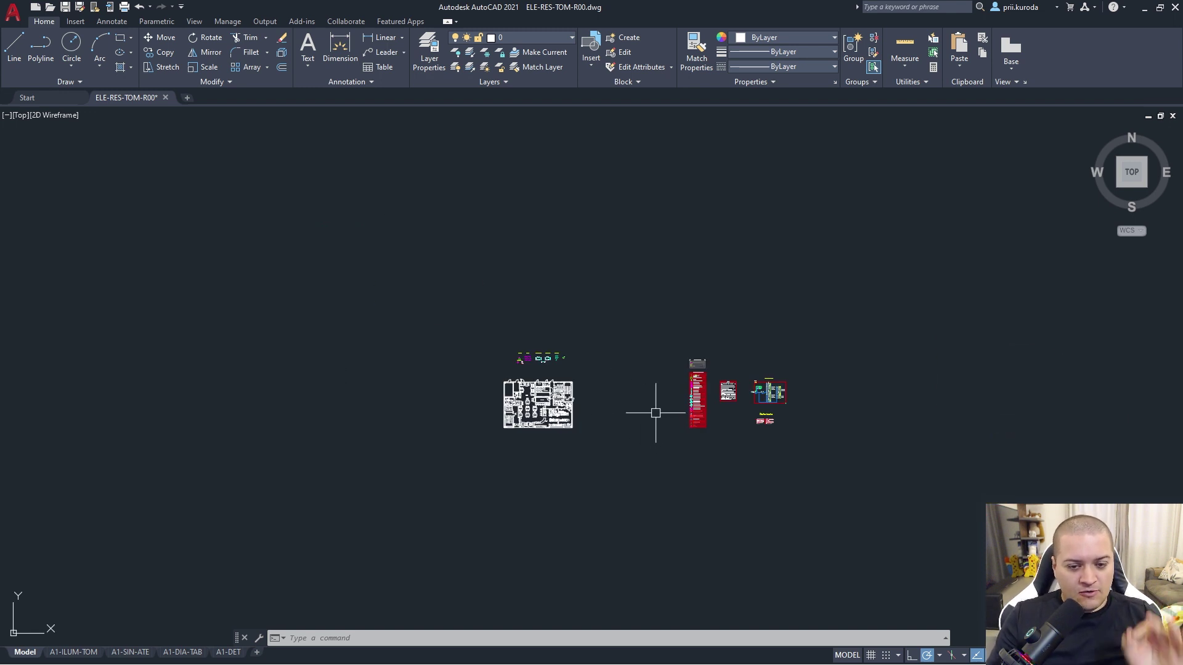
scroll(653, 412, up, 3)
middle_drag(647, 409, 604, 358)
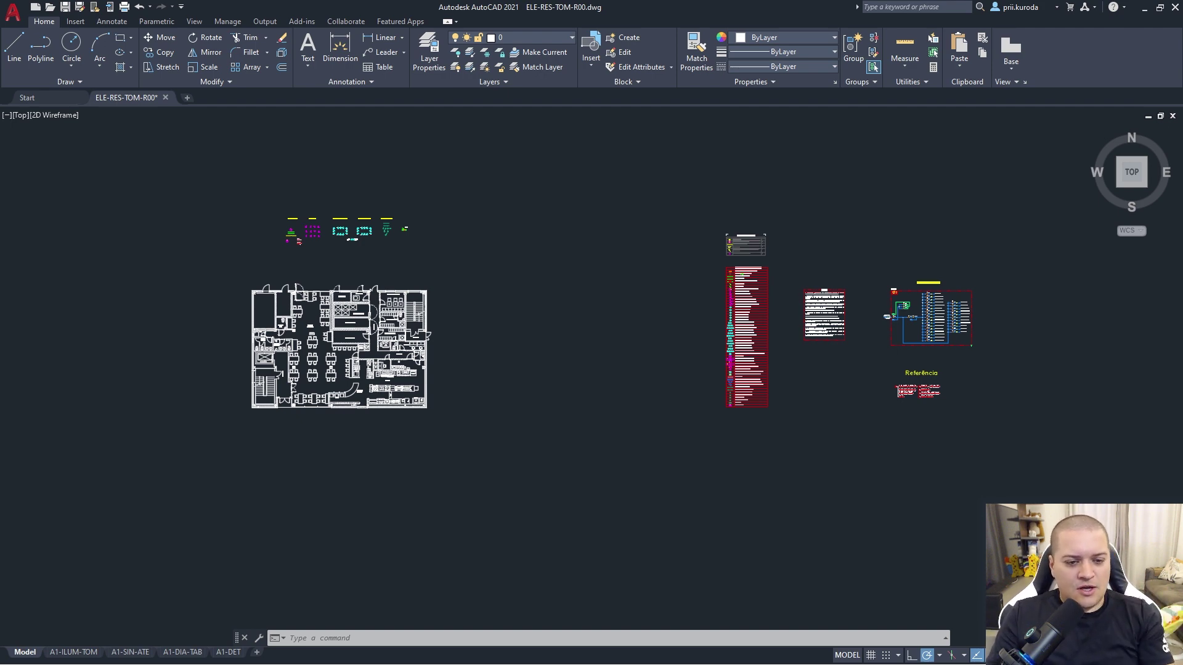
scroll(544, 396, up, 3)
scroll(491, 449, up, 3)
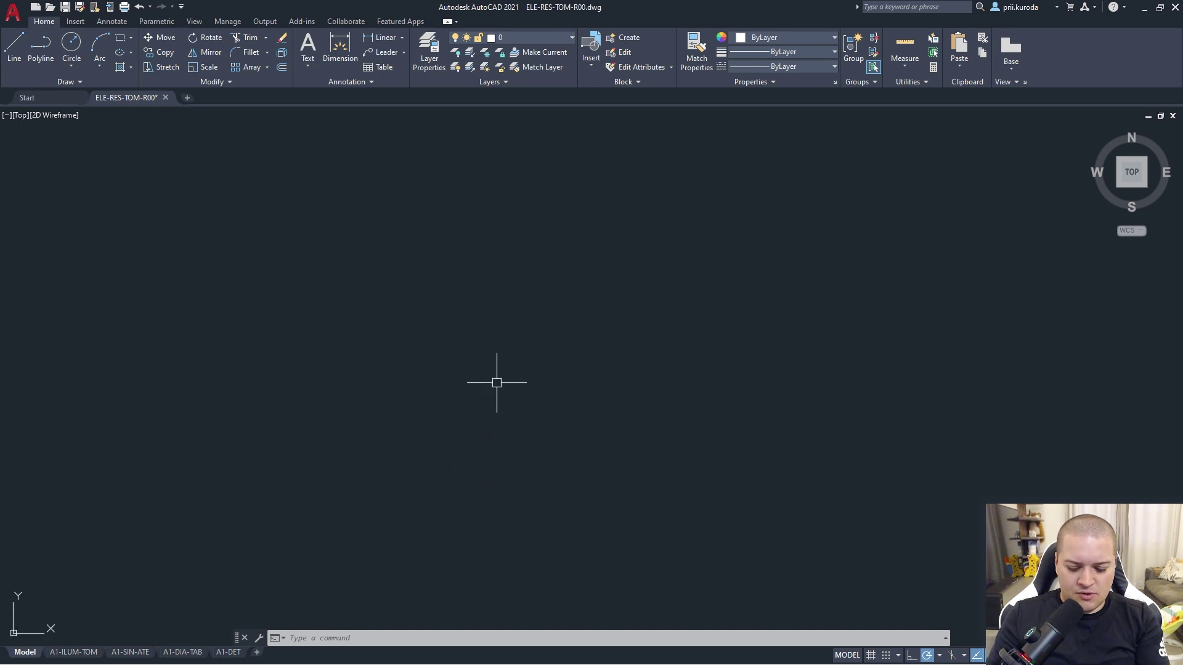
- Draw a tall vertical line in the empty area with the L command
text(l)
key(Return)
click(695, 195)
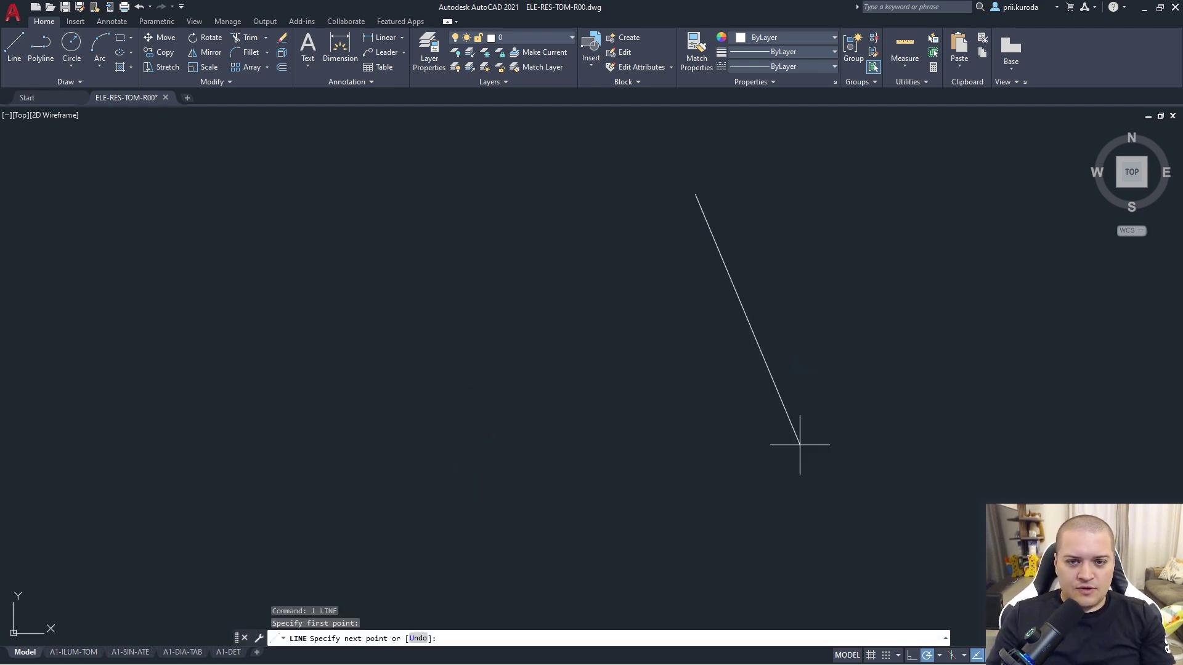
click(696, 573)
key(Return)
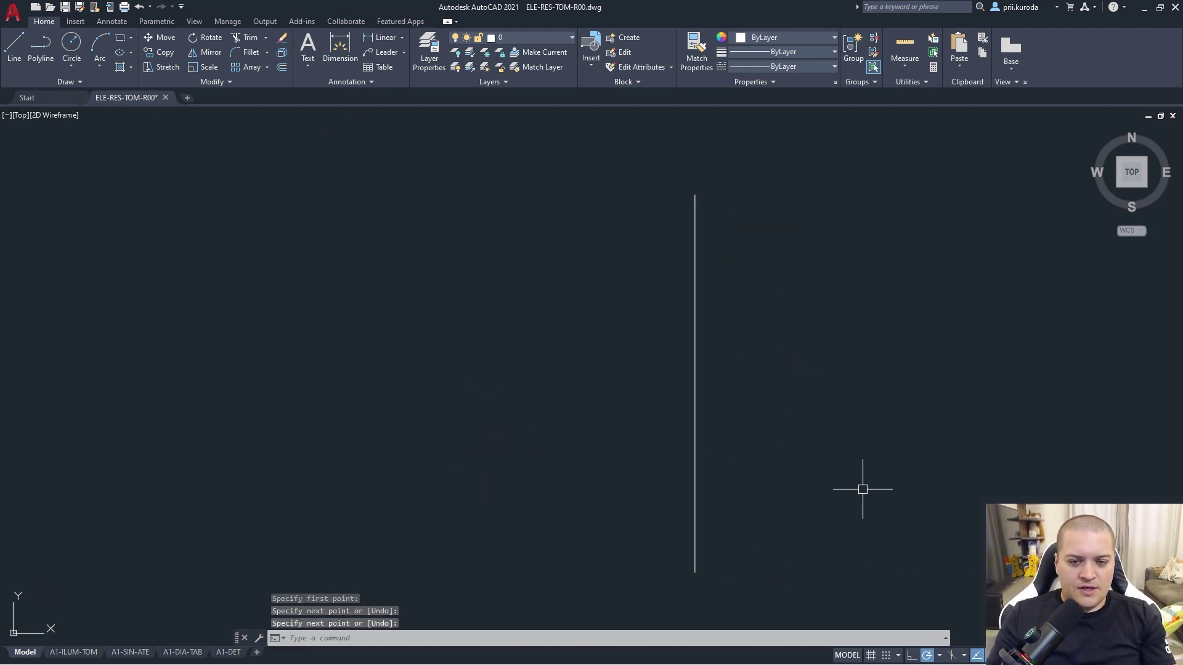
- Draw a rectangle to the left of the vertical line with REC
text(rec)
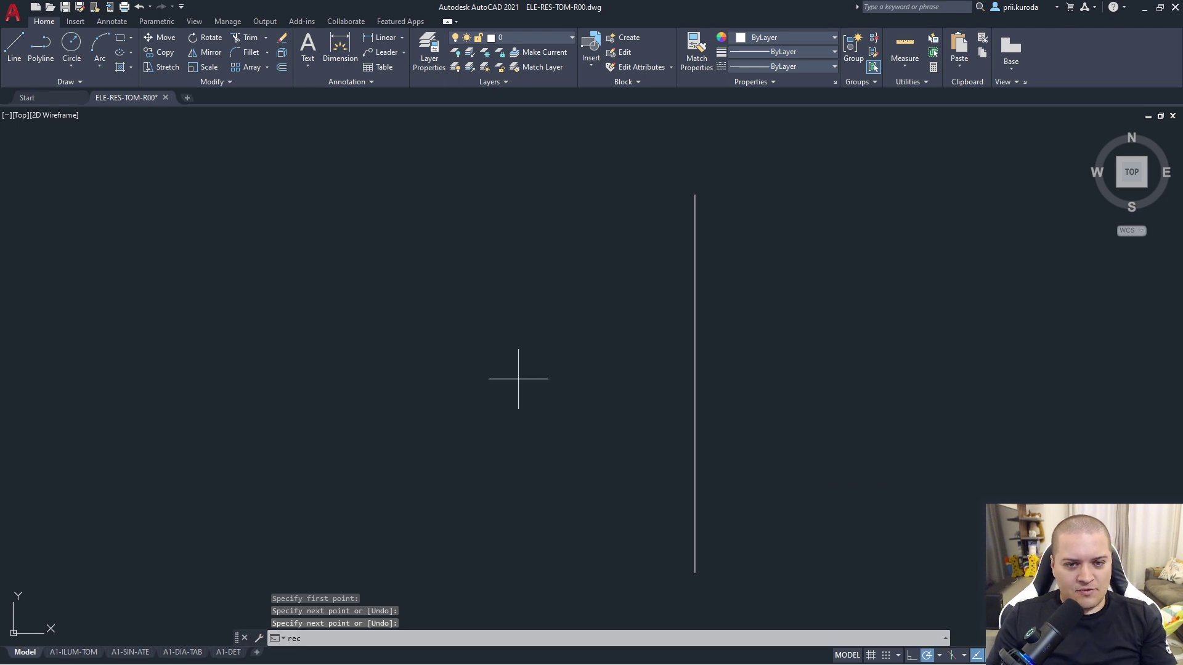
key(Return)
click(236, 283)
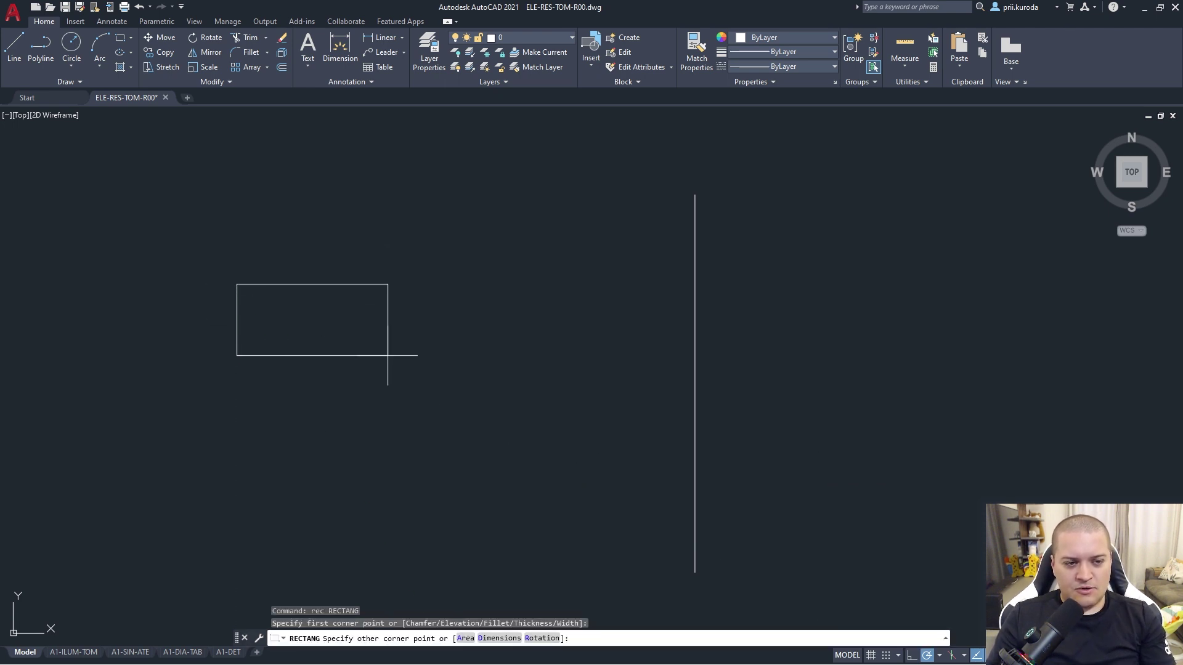
click(476, 388)
text(STR)
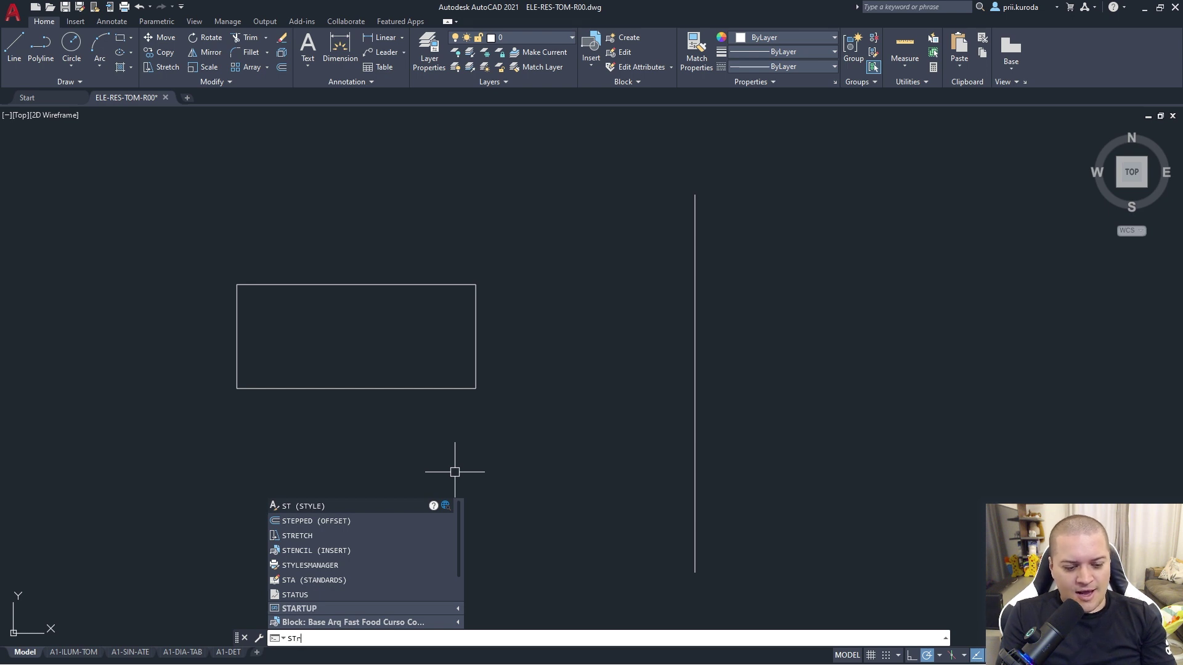
- Clear the mistyped command and start STRETCH from the autocomplete suggestions
text(e)
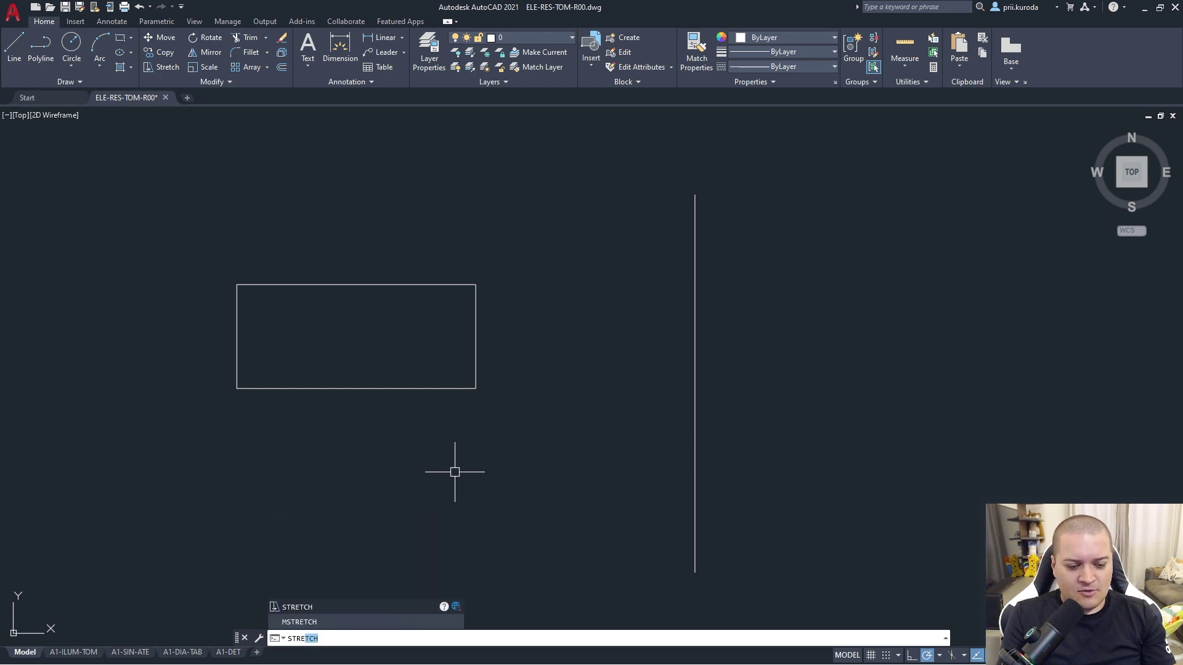
key(BackSpace)
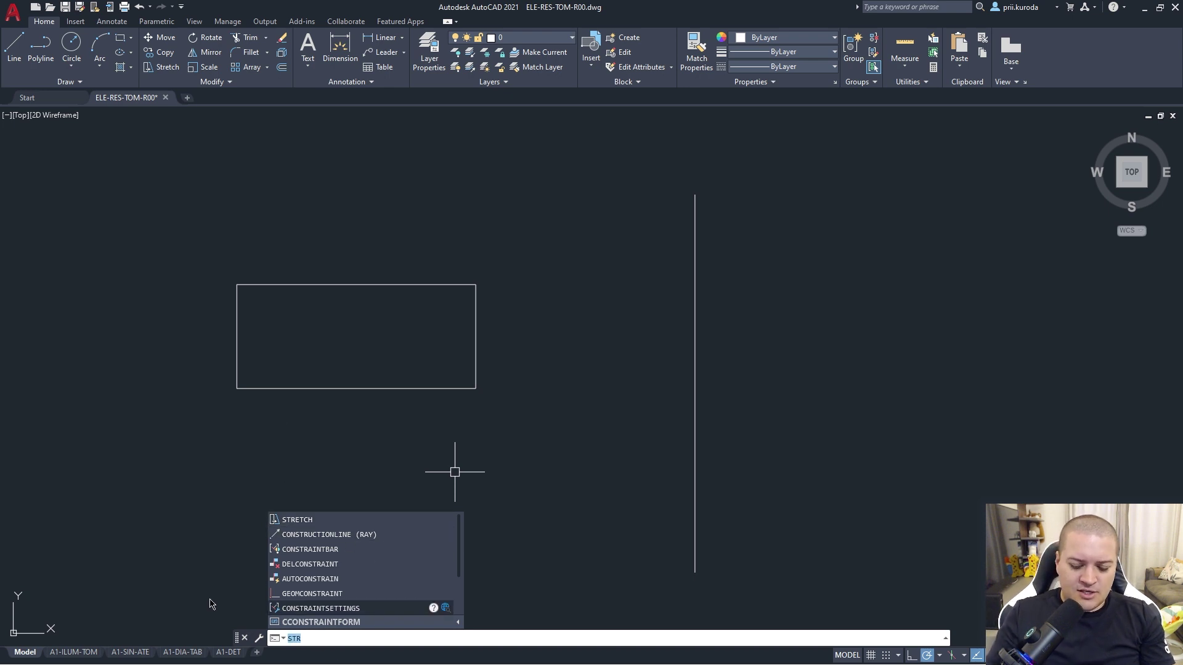
key(Escape)
text(s)
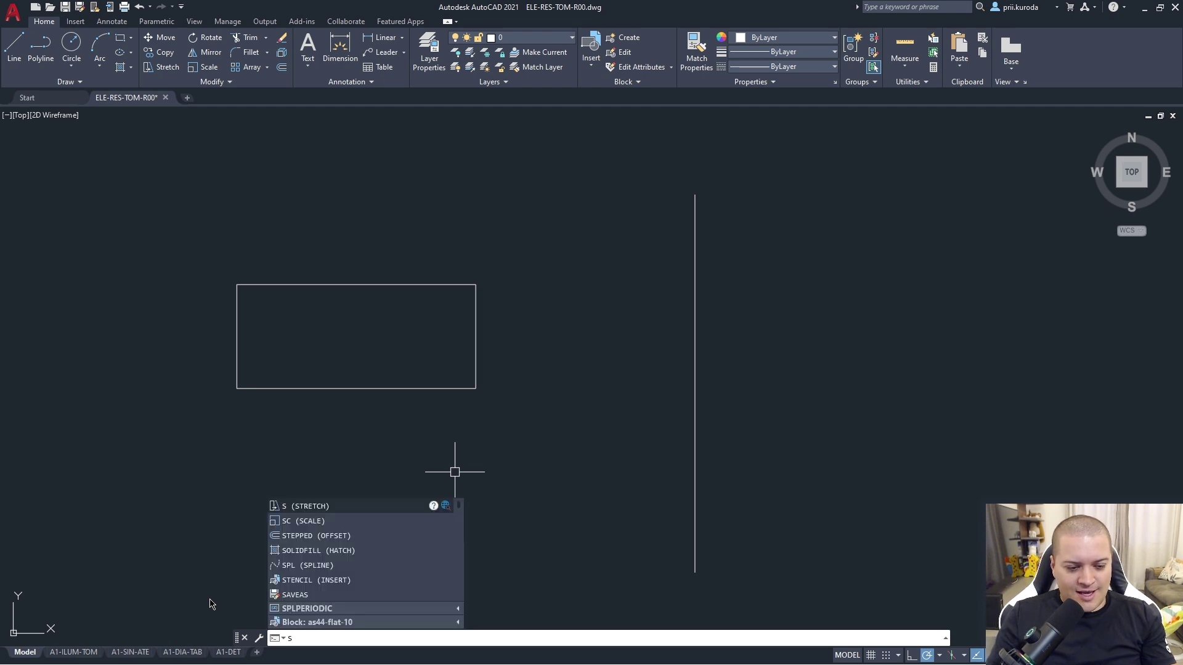
key(Down)
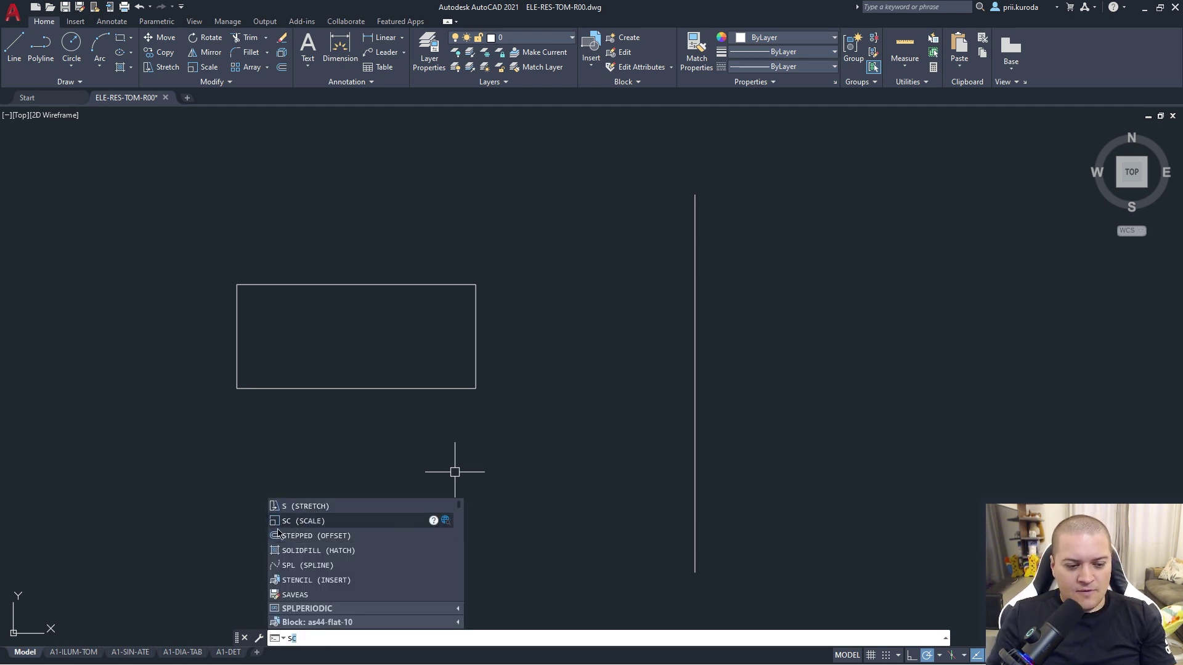
key(Down)
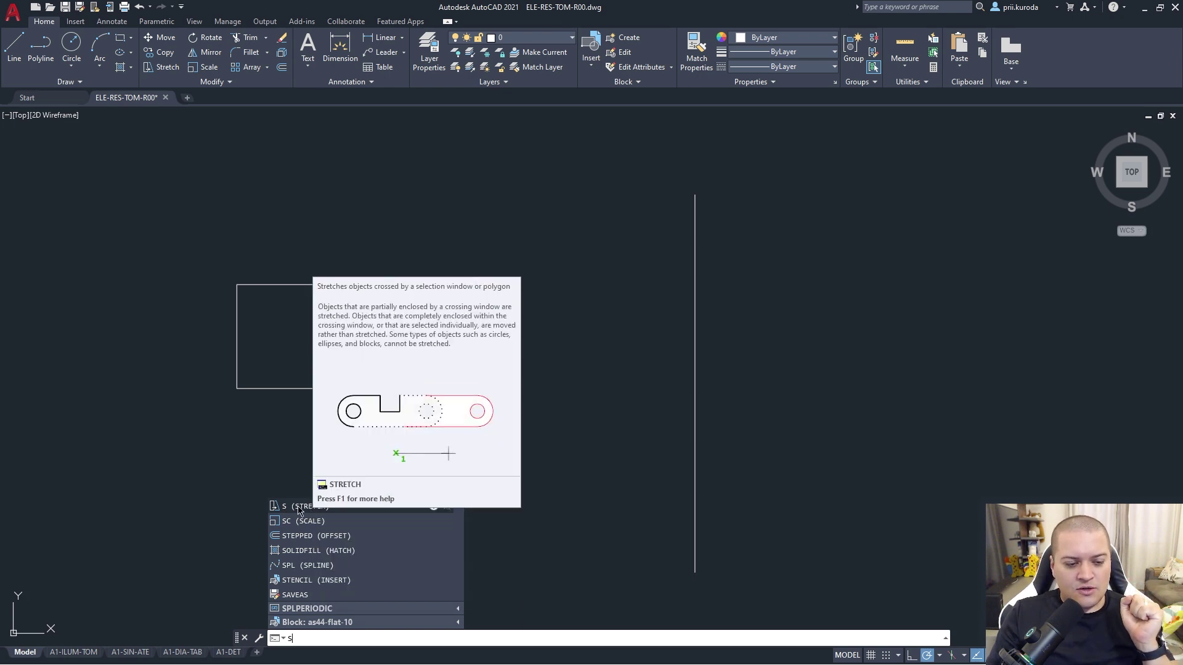
click(298, 507)
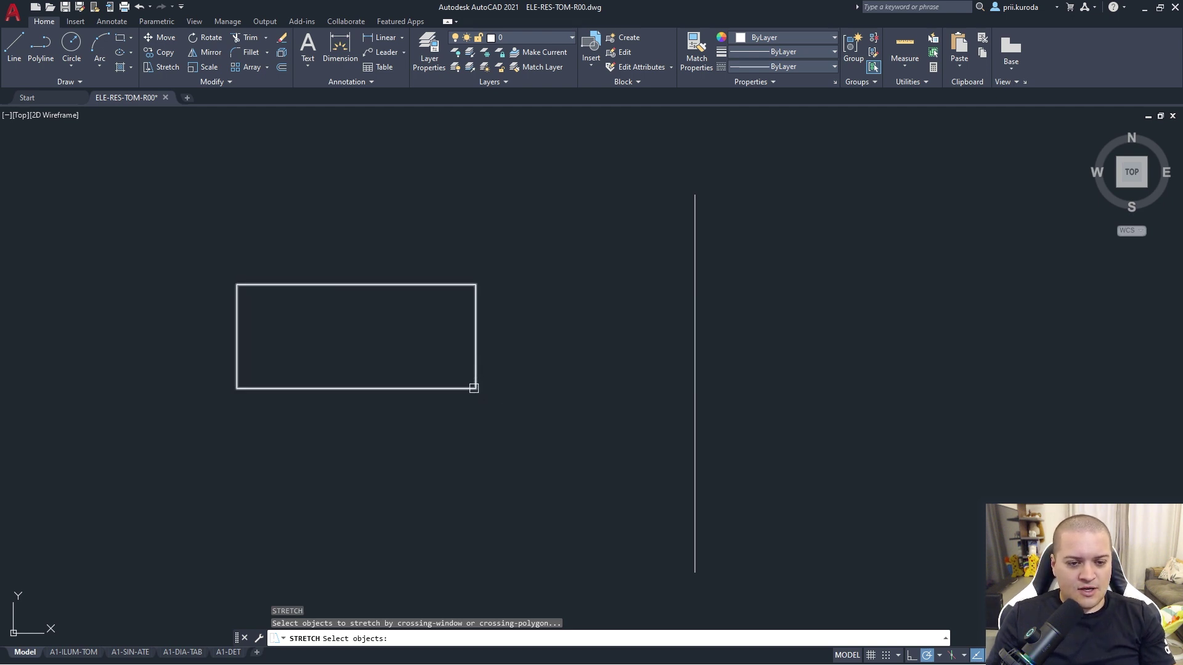
- Cancel a trial stretch of the rectangle's bottom-right corner and restart STRETCH
scroll(473, 388, up, 2)
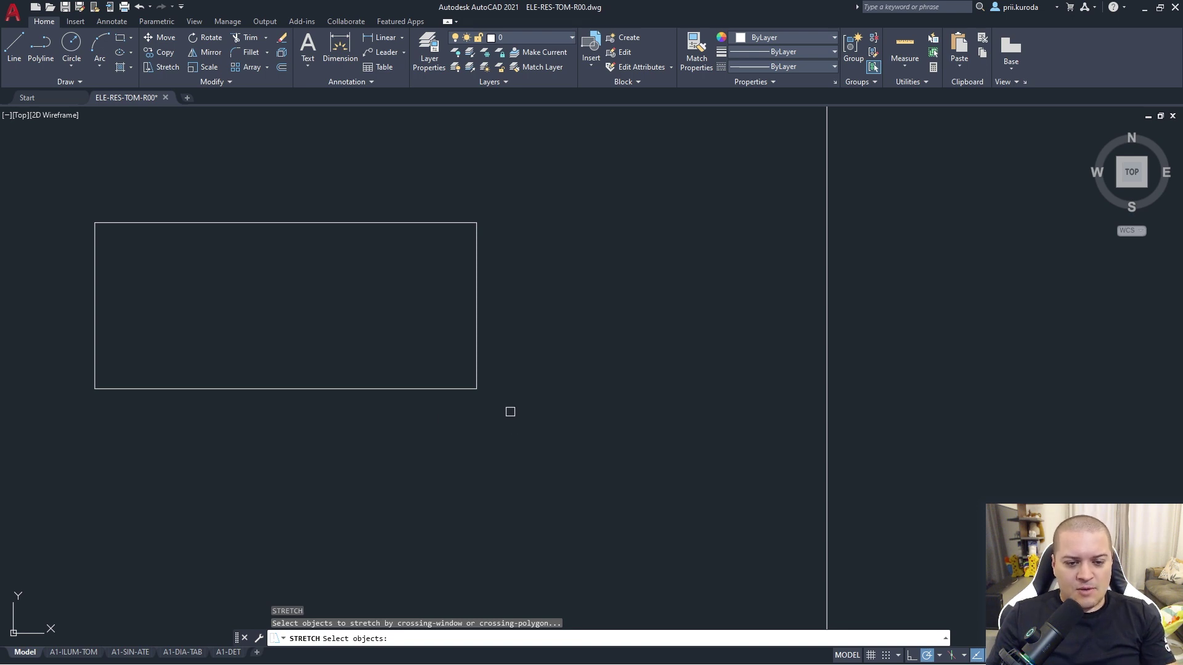
drag(510, 411, 473, 467)
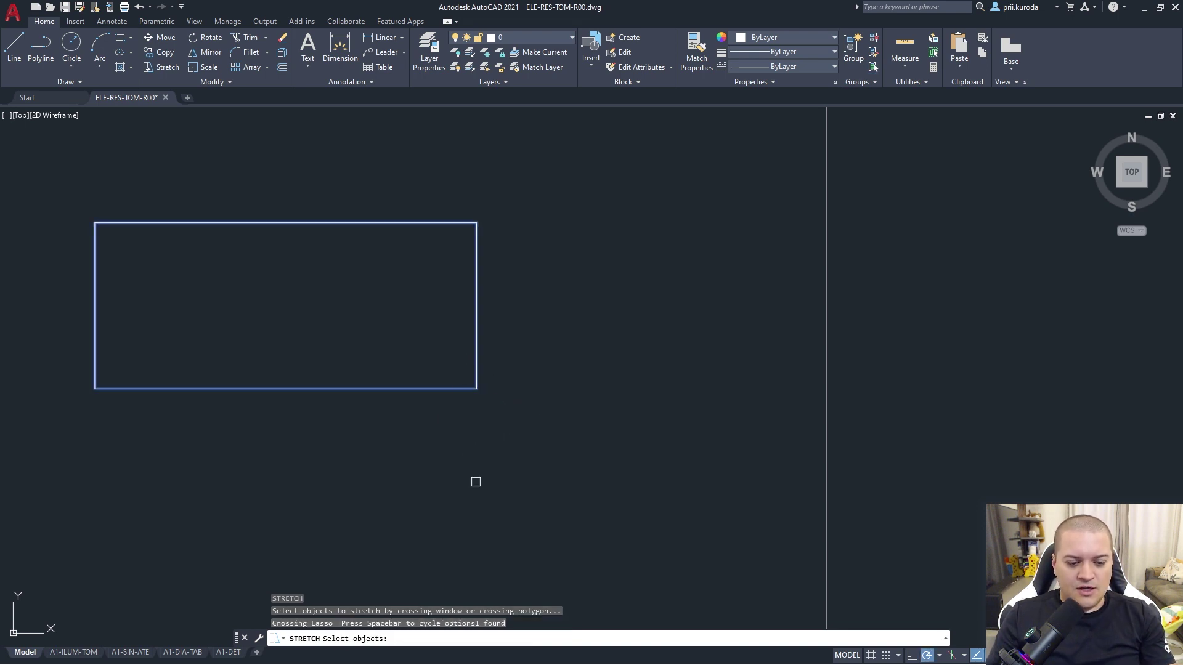
key(Return)
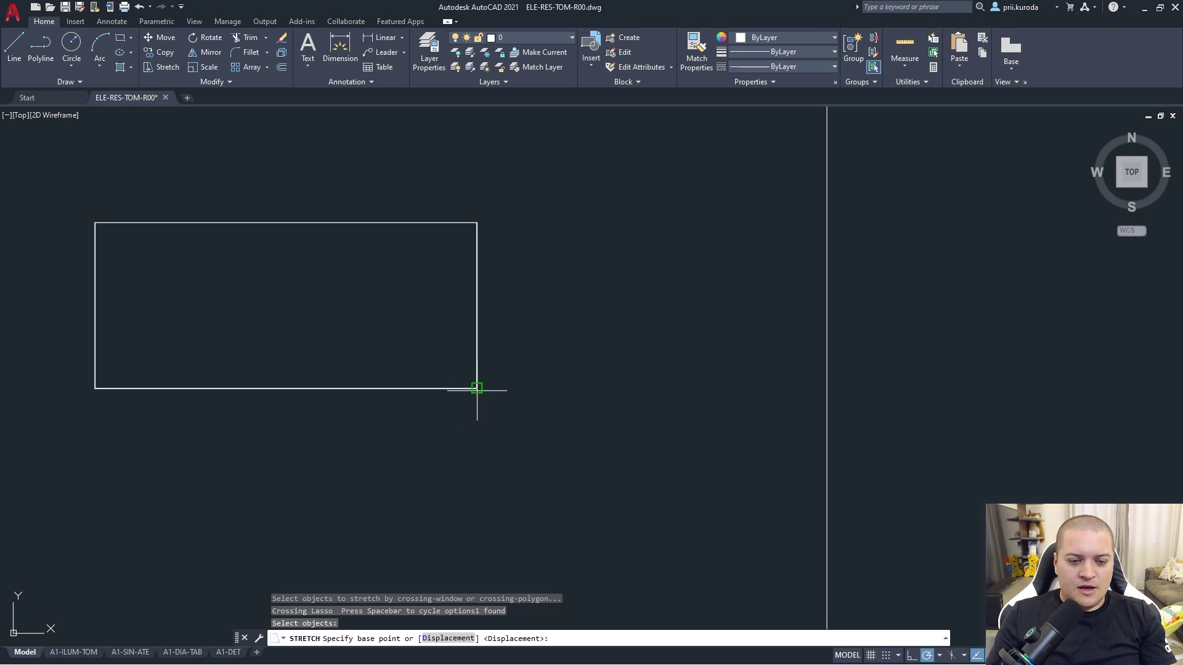
click(476, 388)
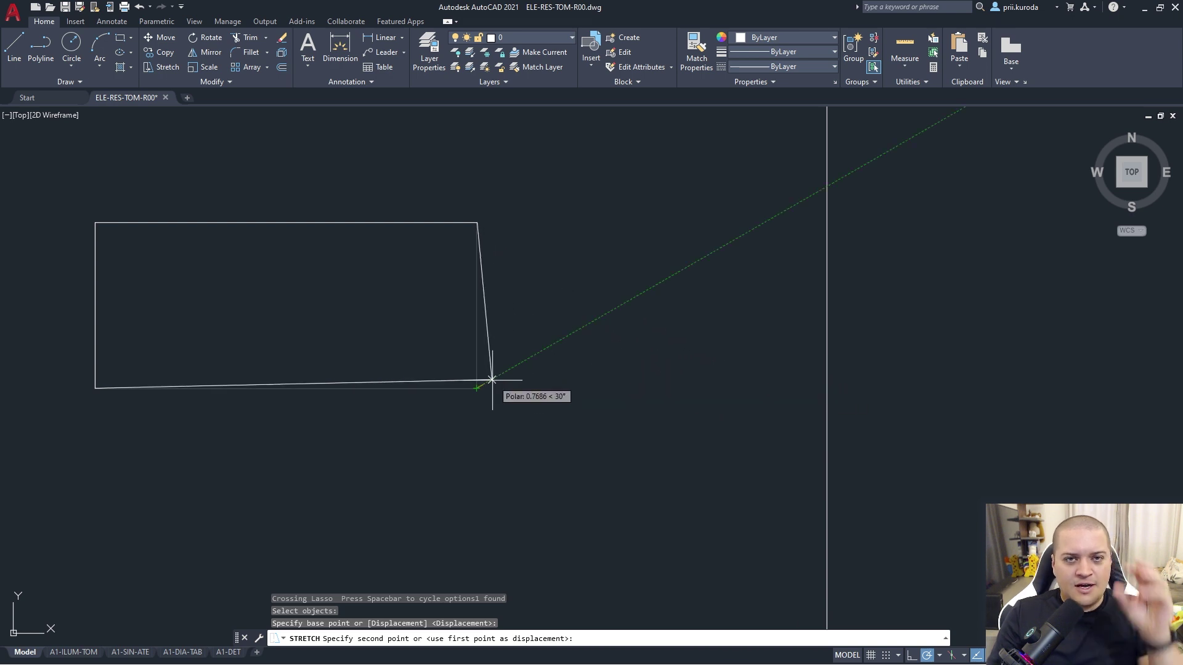
key(Escape)
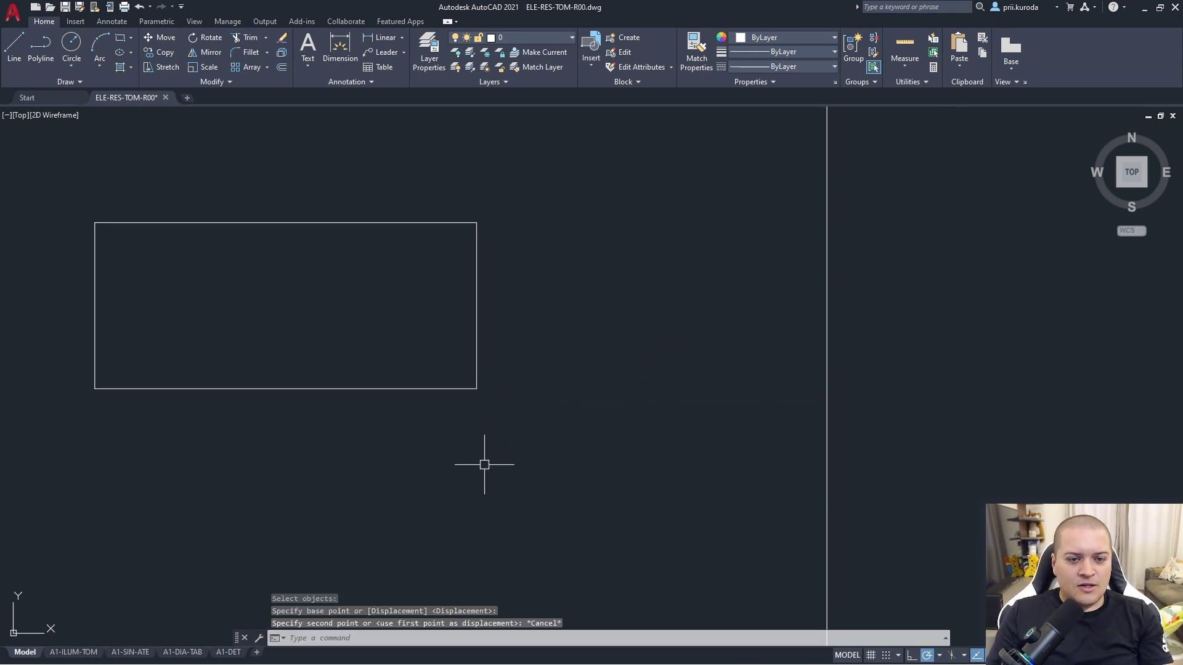
text(s)
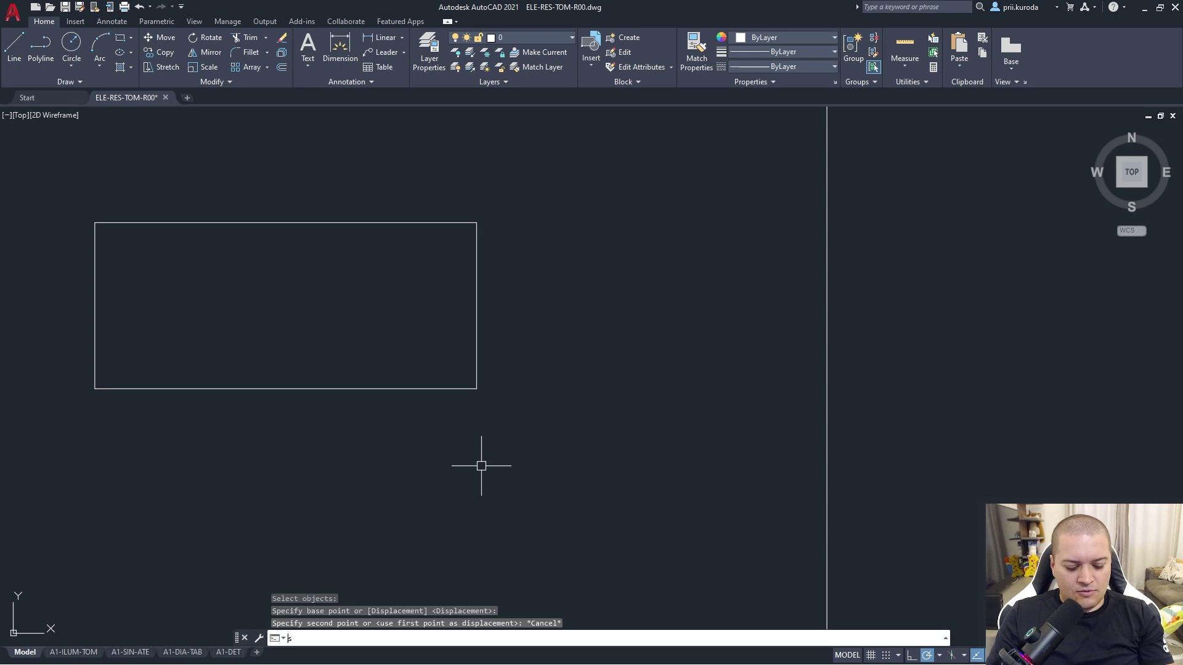
key(Return)
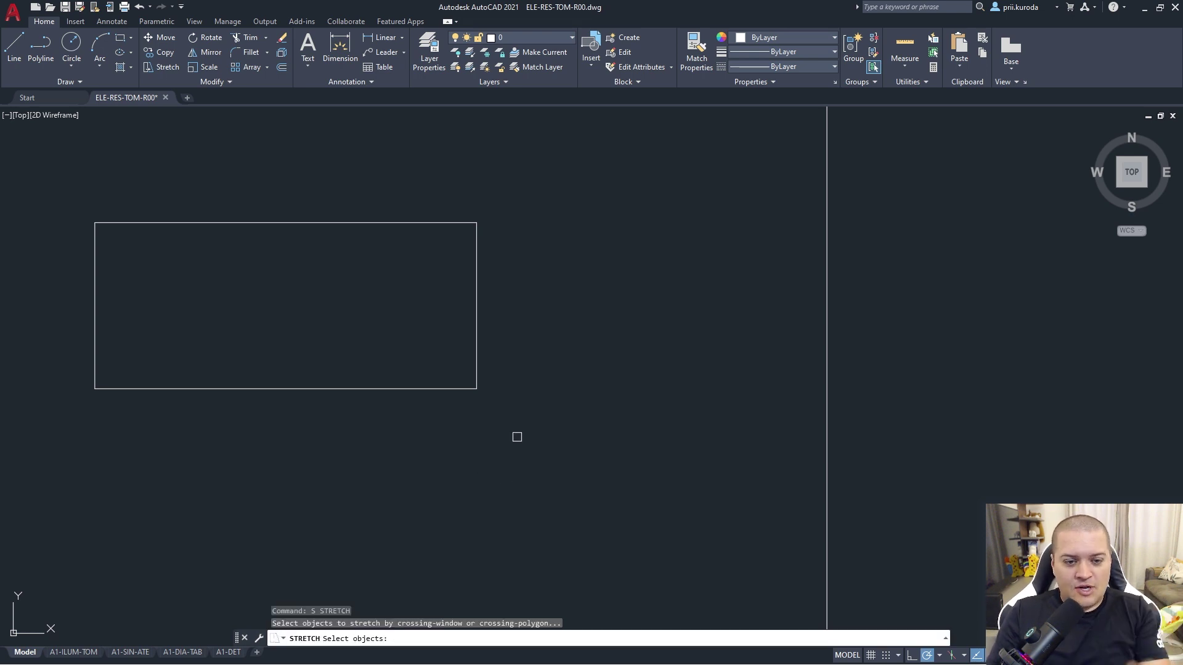
- Abandon the lasso selection and restart the STRETCH command
mouse_move(528, 439)
mouse_down()
mouse_move(469, 283)
mouse_move(497, 331)
mouse_up()
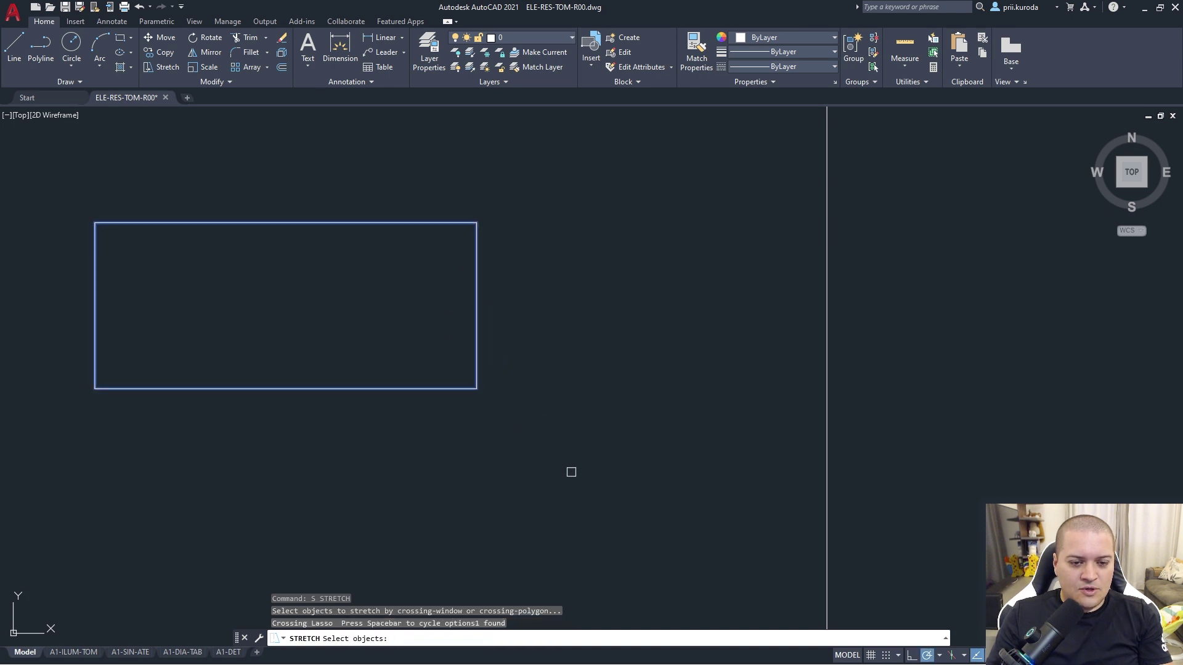
key(Escape)
text(s)
key(Return)
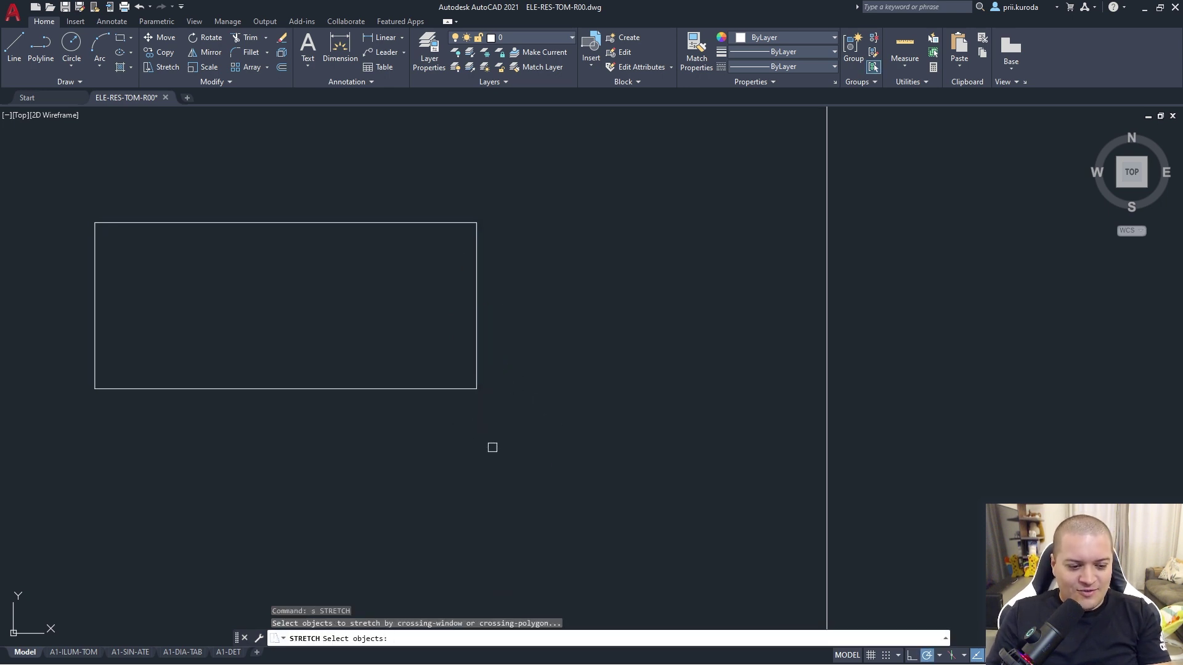
- Stretch the right edge from its midpoint onto the vertical line, then undo the skewed result
click(516, 442)
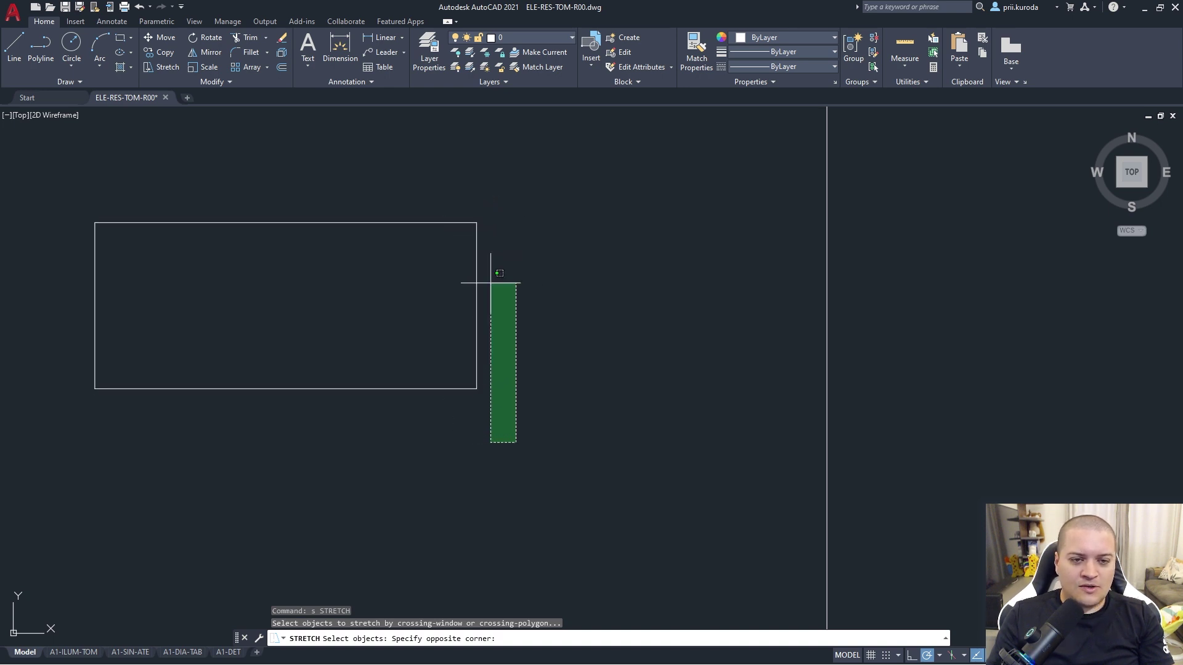
click(445, 176)
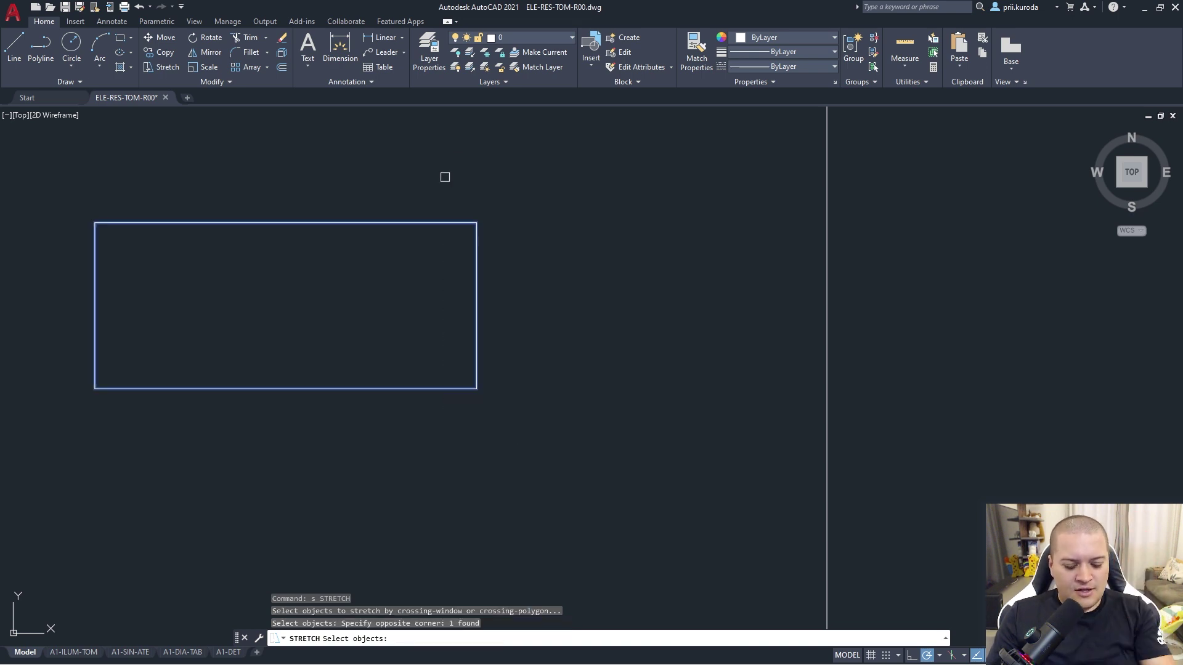
key(Return)
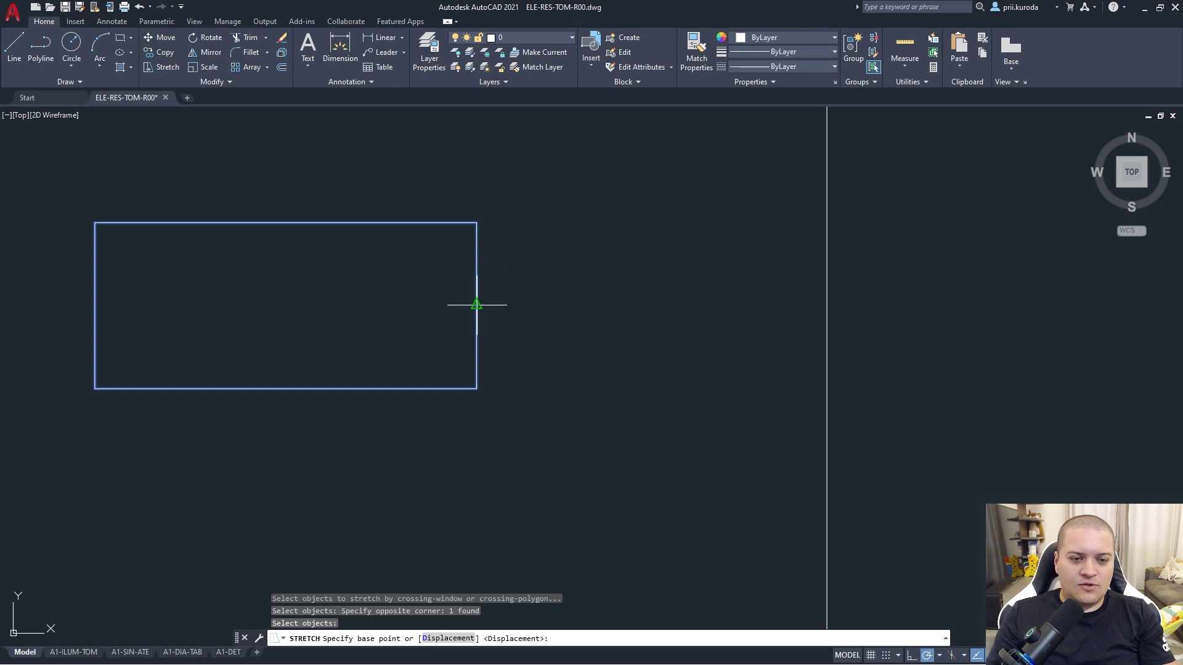
click(476, 306)
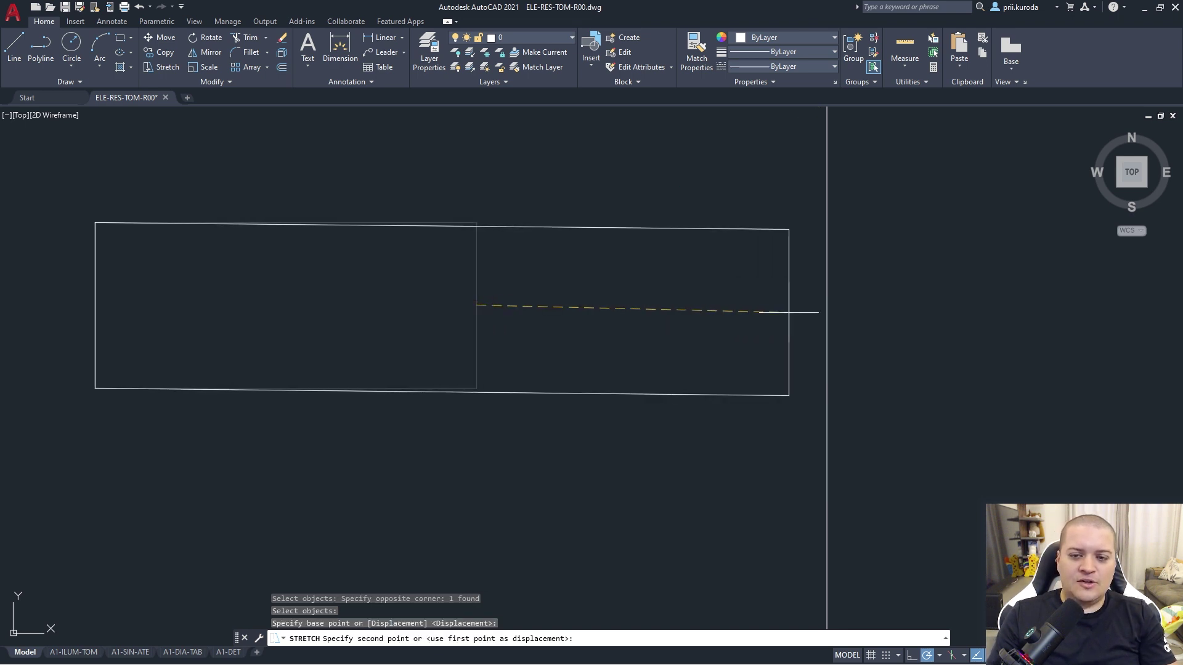
click(826, 314)
key(ctrl+z)
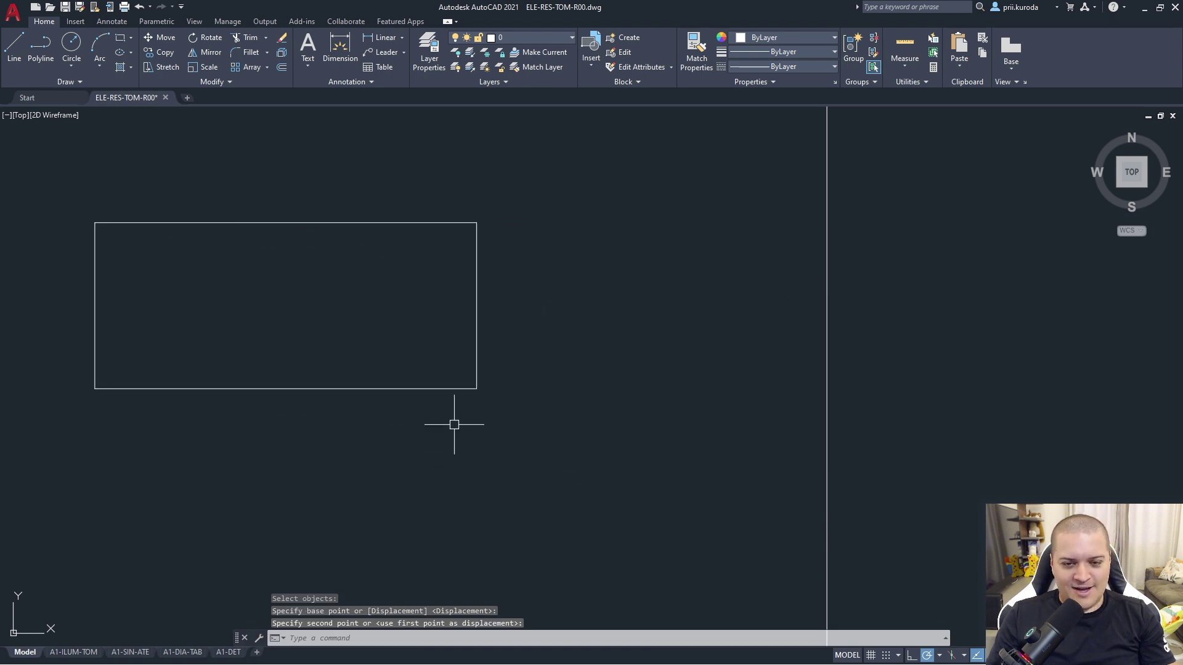
- Move the rectangle by its right-edge midpoint to a lower spot nearer the line
scroll(560, 438, down, 2)
scroll(555, 382, down, 2)
click(541, 319)
click(465, 349)
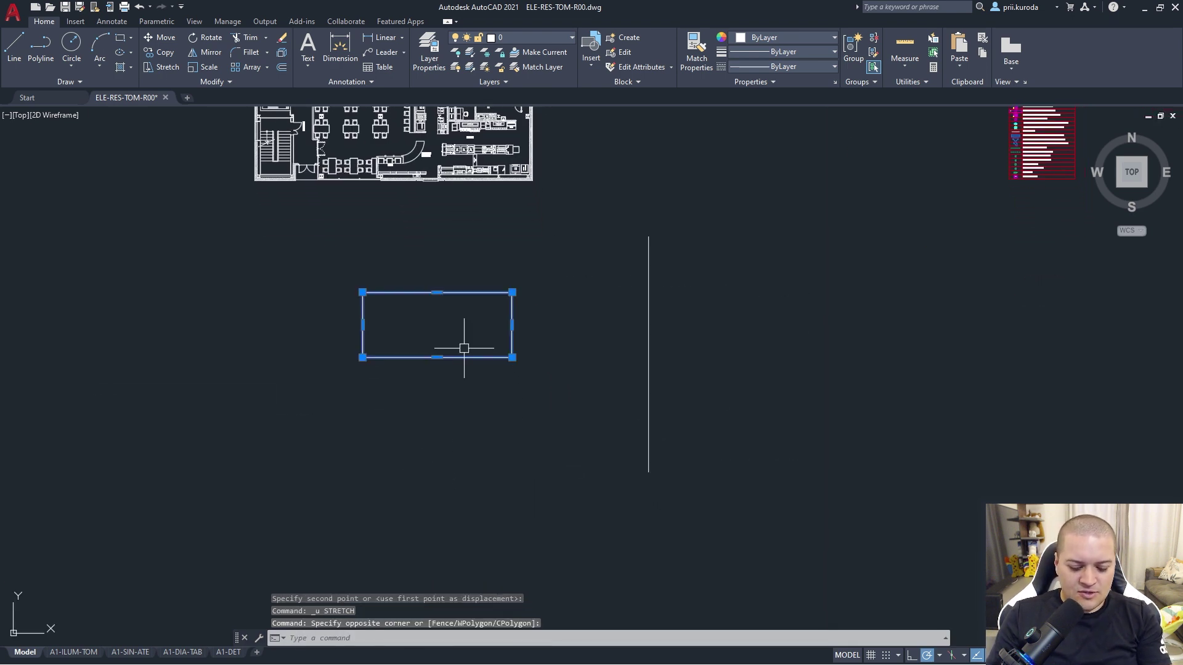
text(m)
key(Return)
scroll(514, 339, up, 2)
click(511, 315)
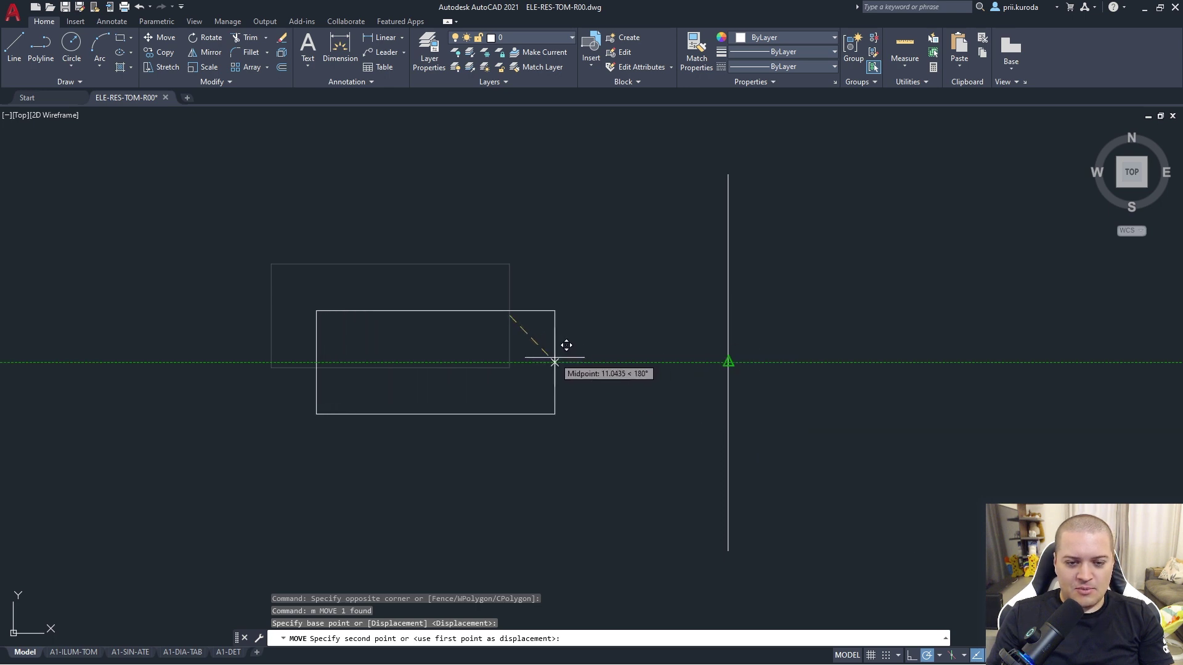
click(556, 362)
key(Escape)
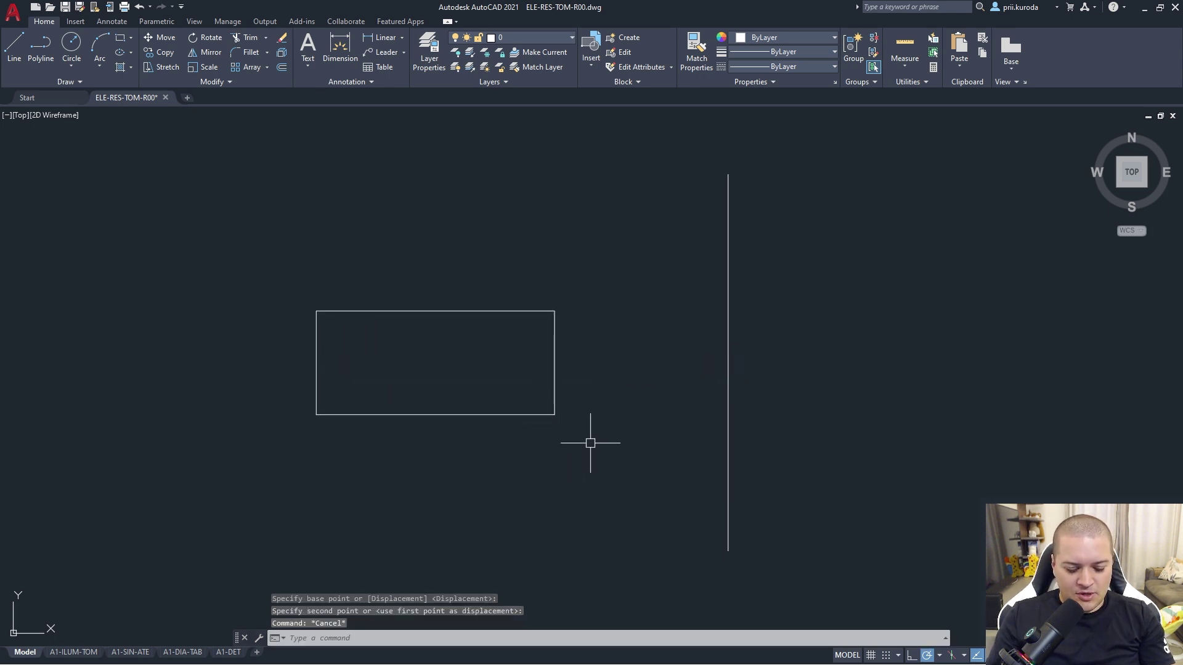
text(s)
key(Return)
- Stretch only the lower-right corner rightward, then undo the trapezoid result
click(572, 449)
click(539, 401)
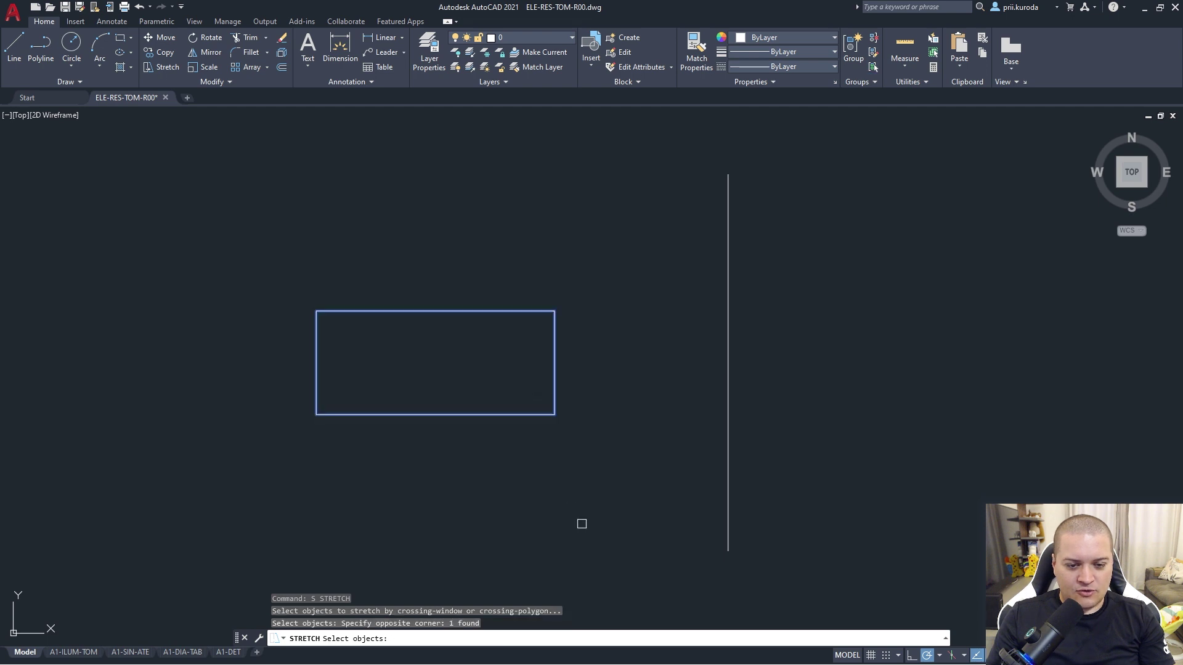
key(Return)
click(554, 414)
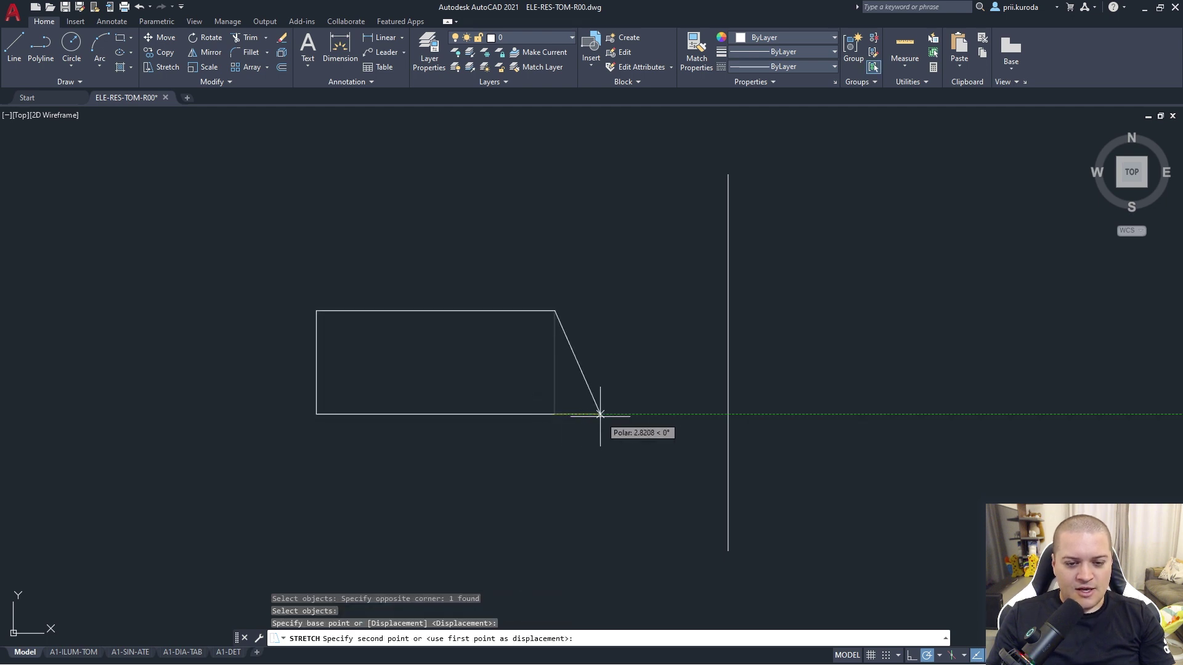
click(630, 414)
key(ctrl+z)
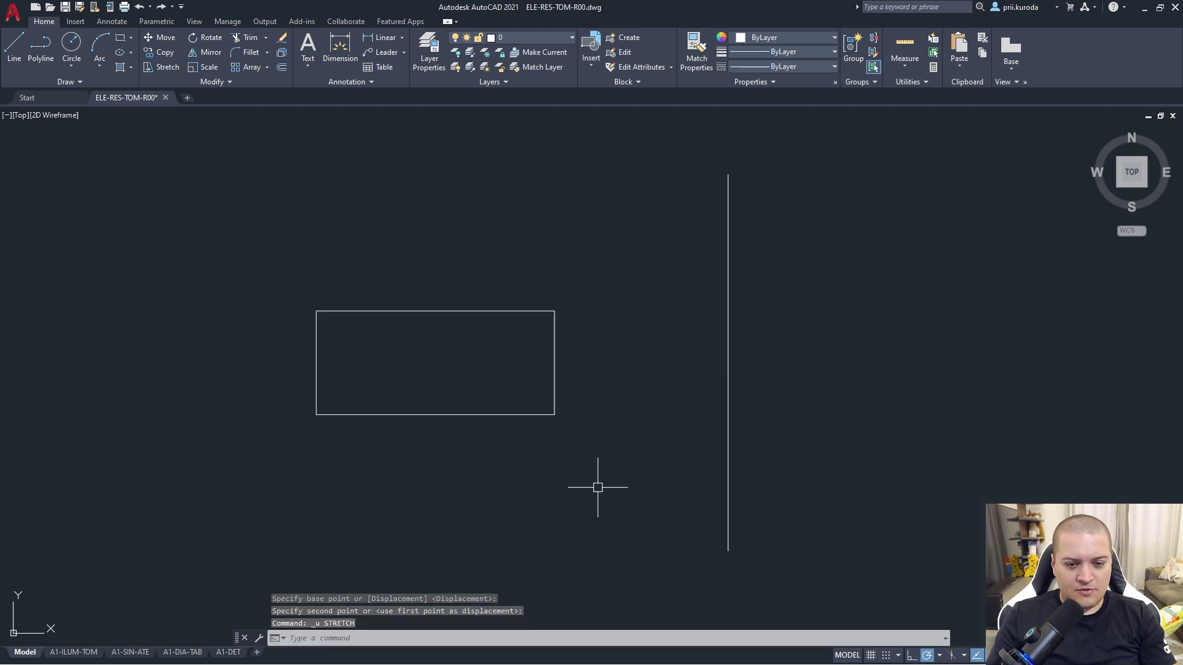
key(Escape)
- Stretch the whole right edge straight onto the vertical line and recentre the view
text(s)
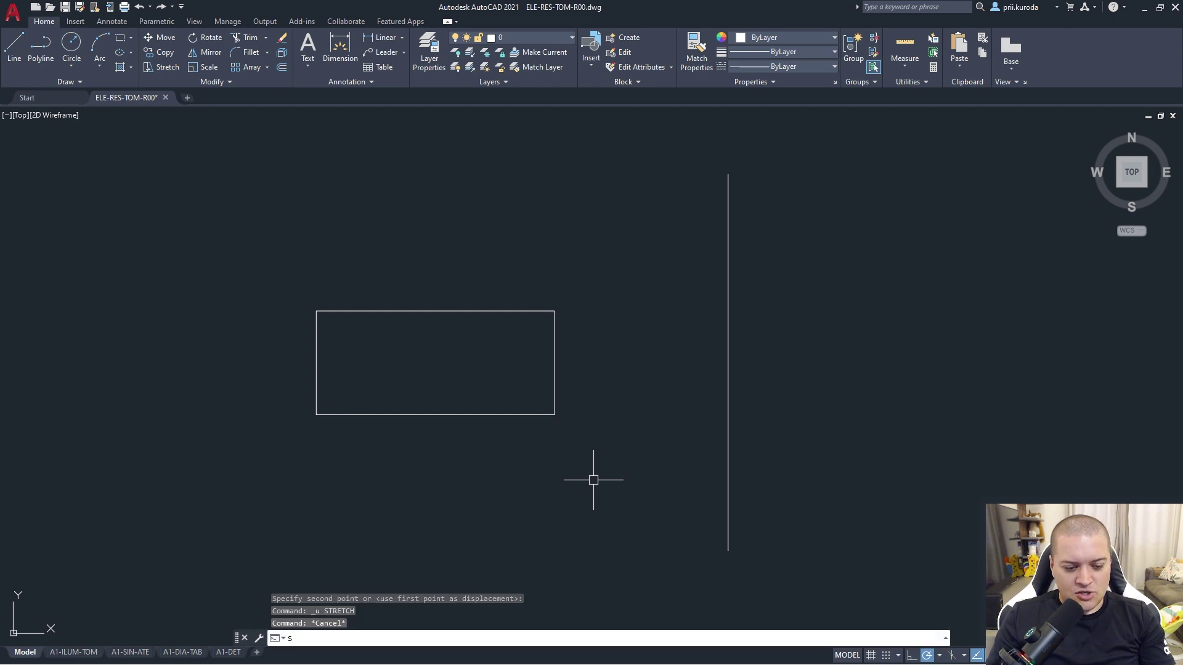
key(Return)
click(584, 465)
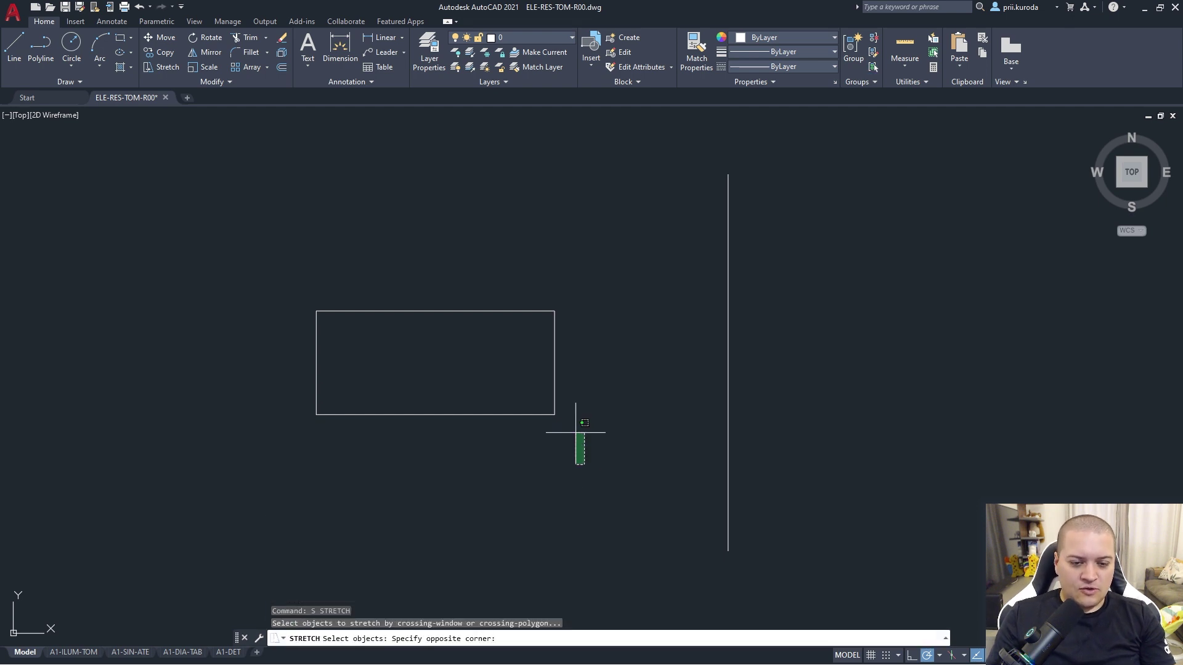
click(526, 281)
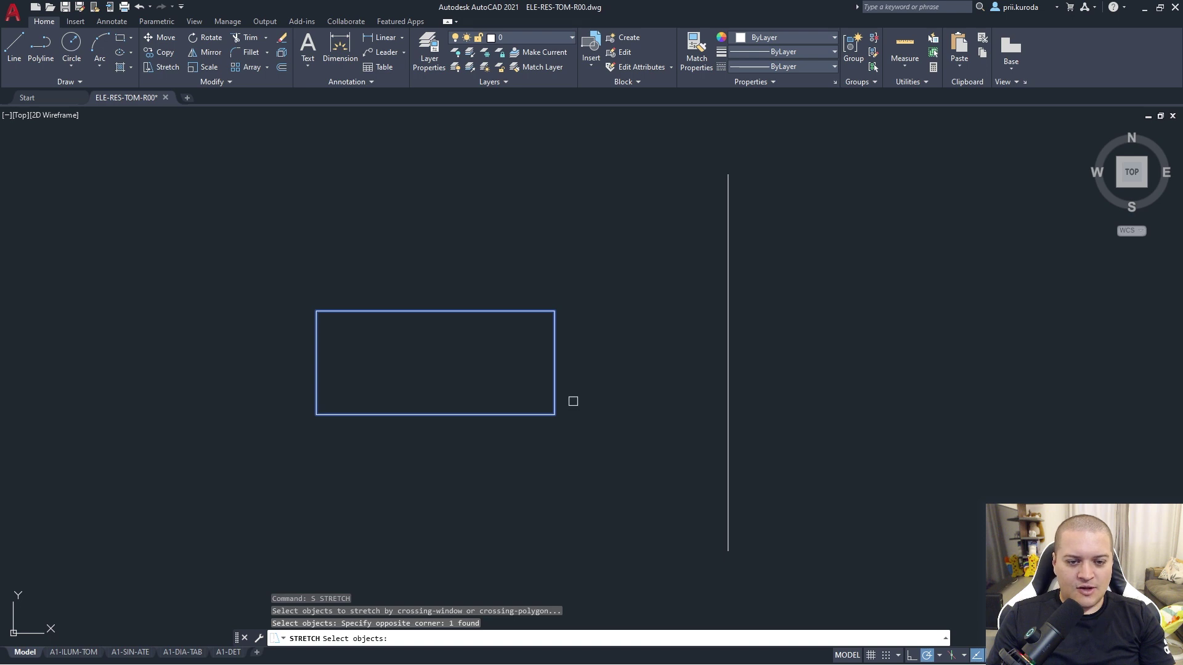
key(Return)
click(555, 362)
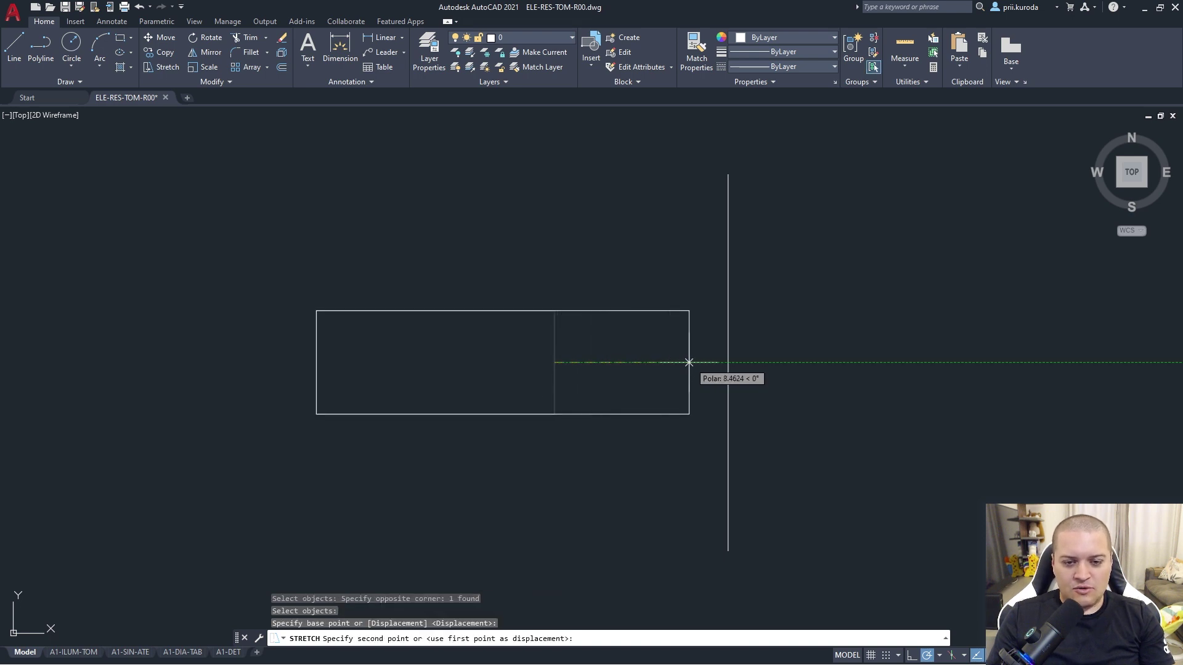
click(726, 362)
scroll(522, 396, down, 2)
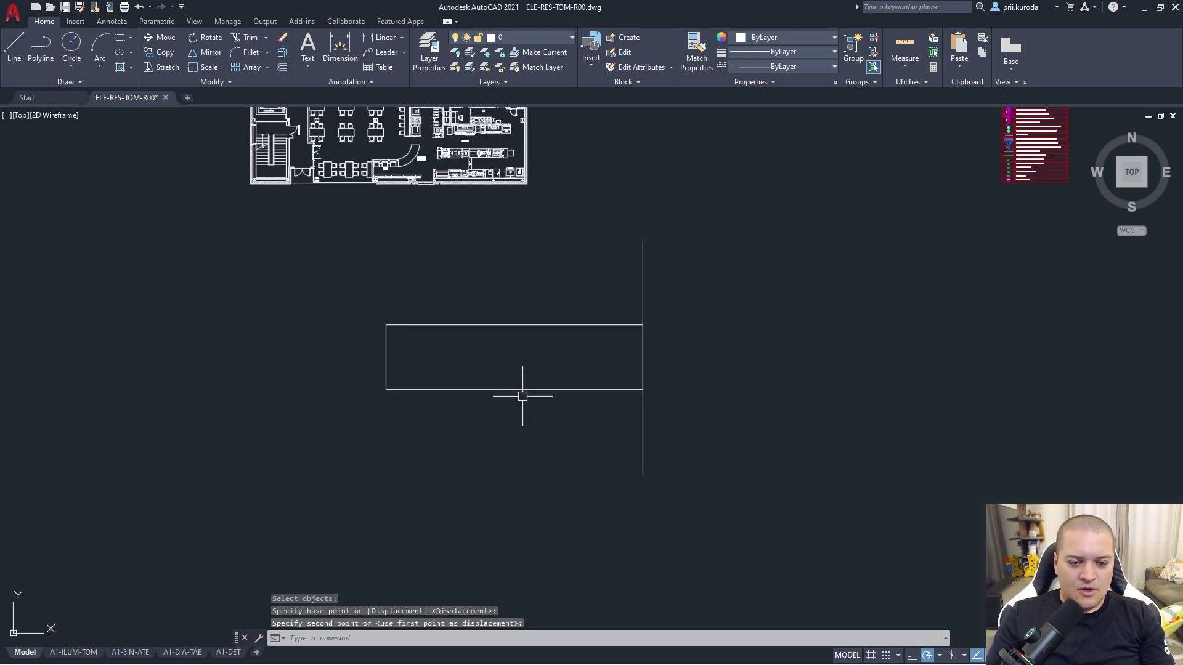
middle_drag(527, 351, 502, 380)
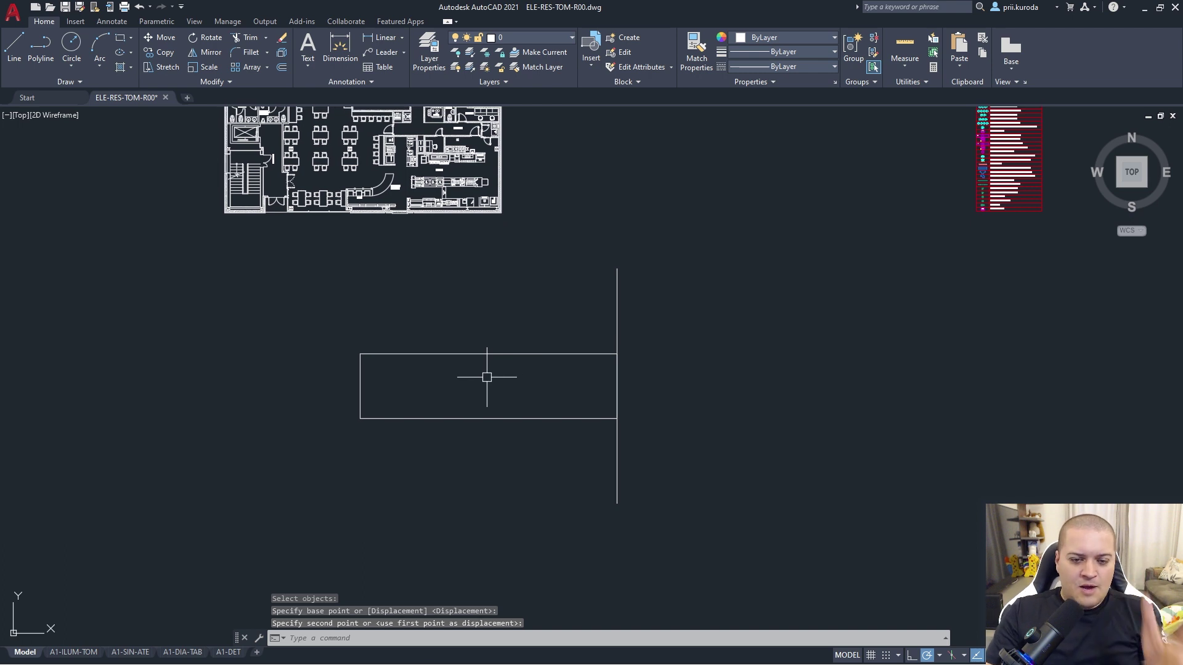